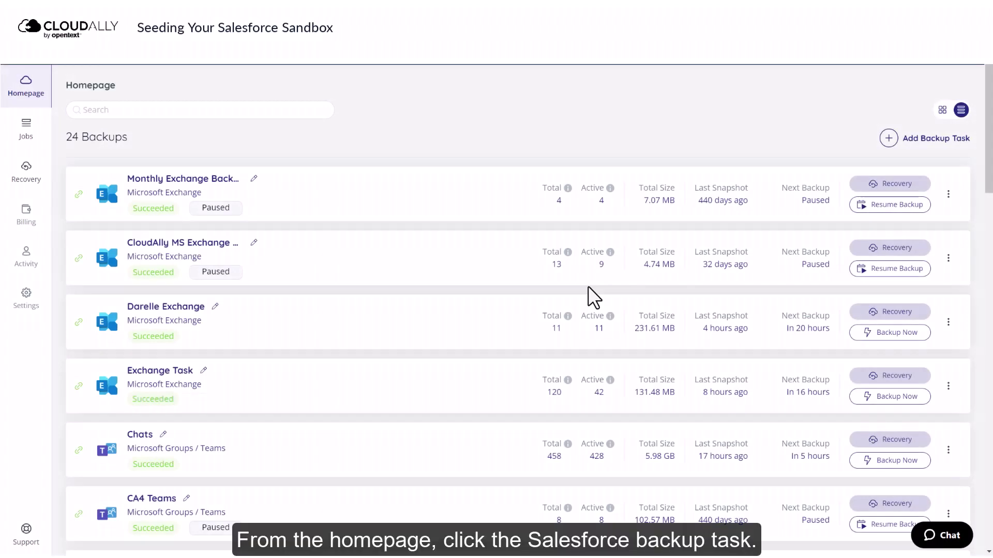
Open the Salesforce Backup V2 task and start replicating it to show the Data and Metadata choices
scroll(588, 287, "down", 12)
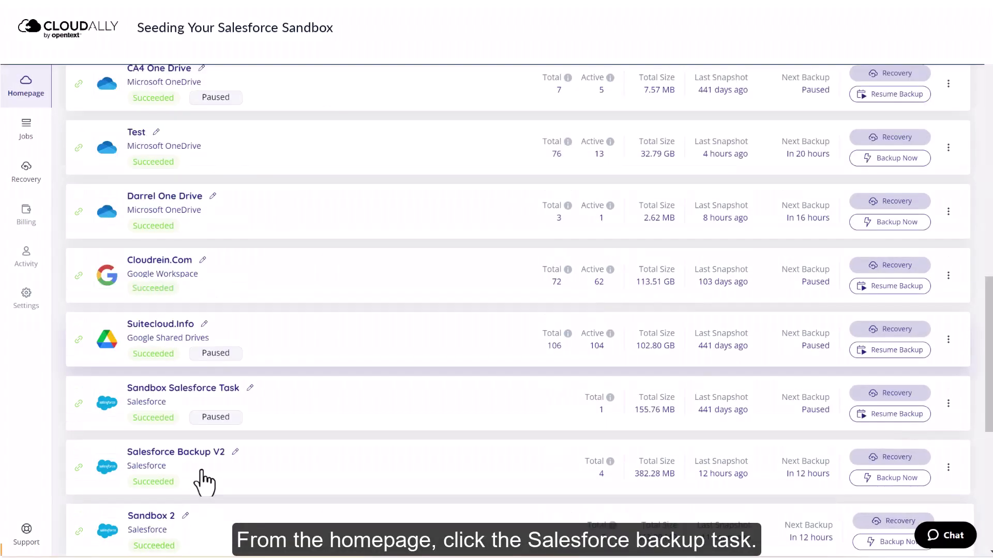
left_click(151, 461)
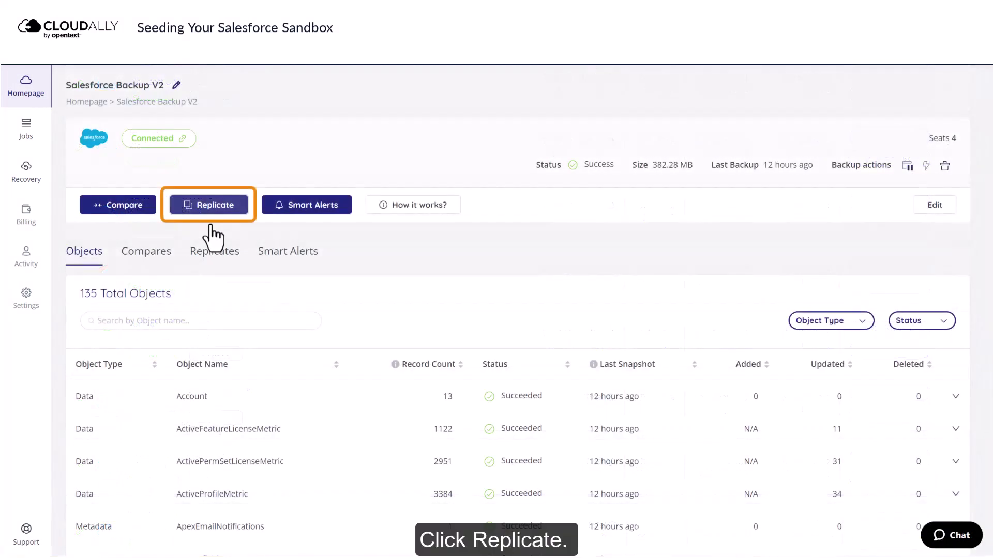
left_click(209, 222)
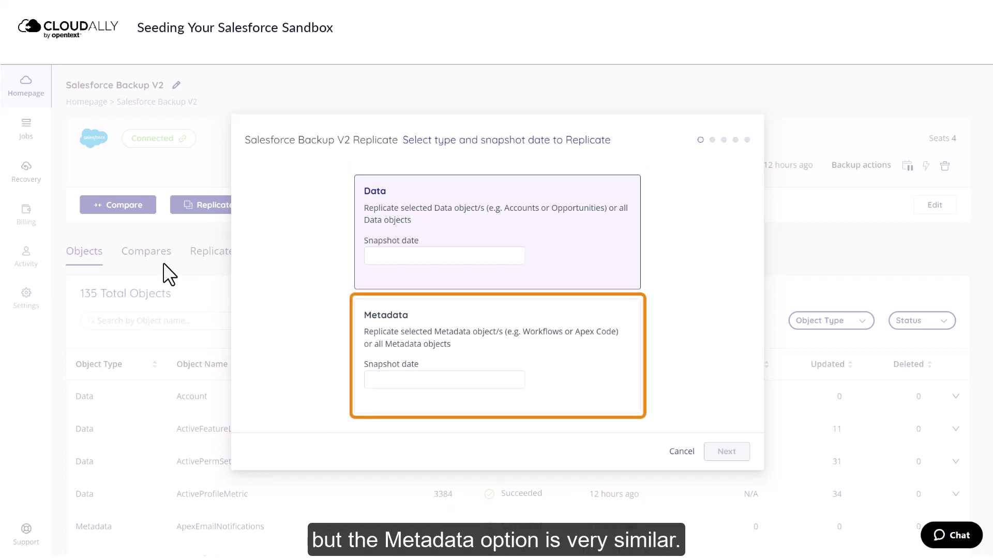
Use the Jun 02 2023, 01:37:42 AM Data snapshot and continue toward Select Destination
left_click(395, 257)
left_click(467, 343)
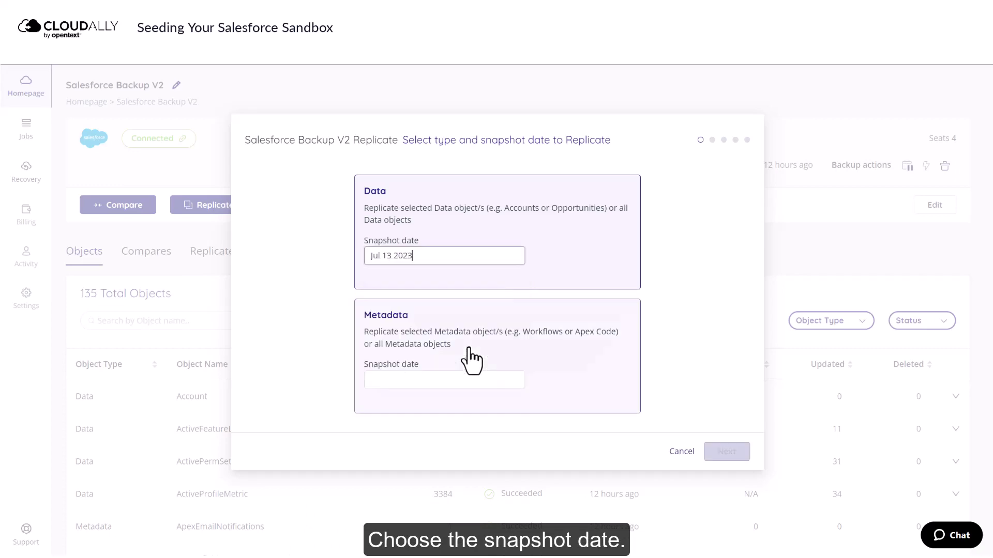
left_click(491, 335)
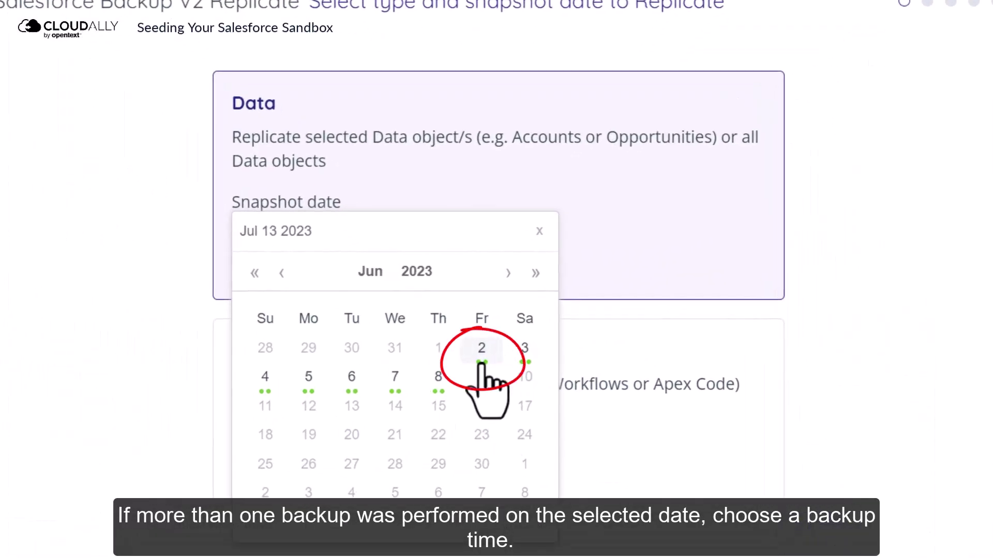
left_click(481, 362)
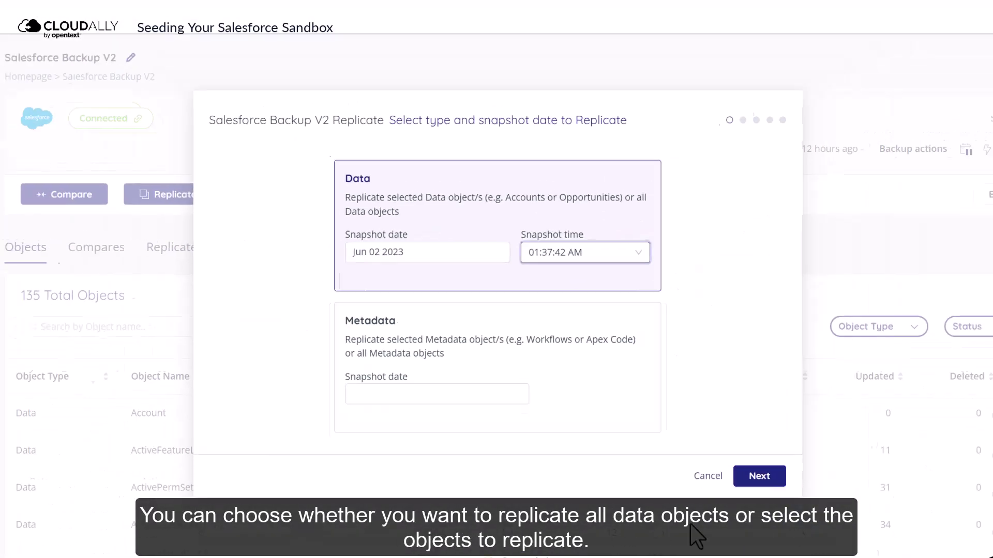
left_click(768, 483)
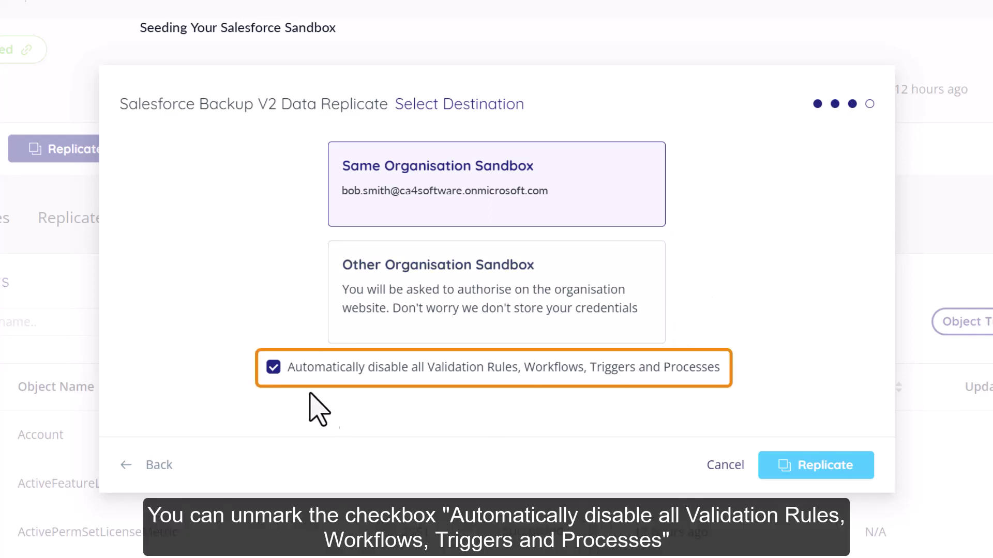
Keep validation rules, workflows, triggers and processes enabled, then launch the sandbox replication
left_click(273, 367)
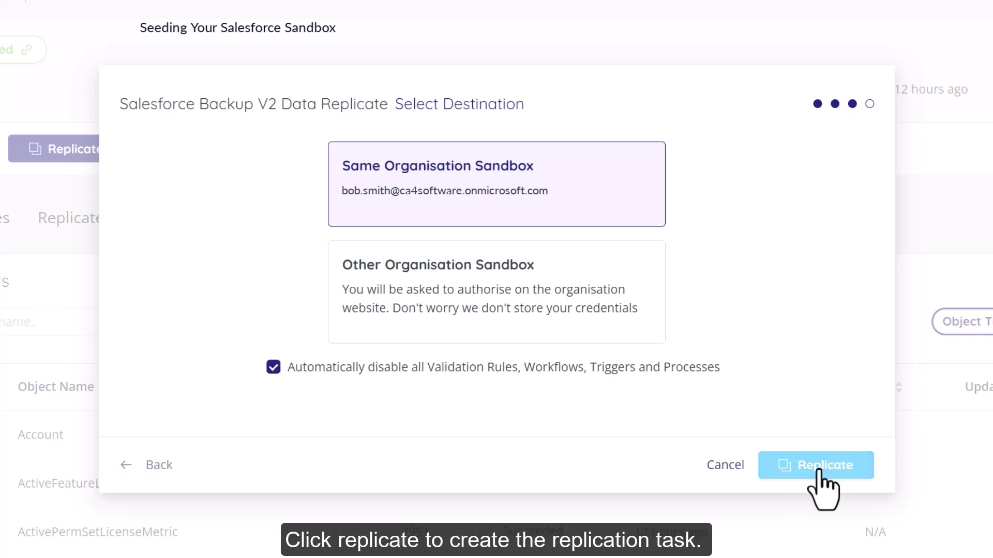
left_click(826, 480)
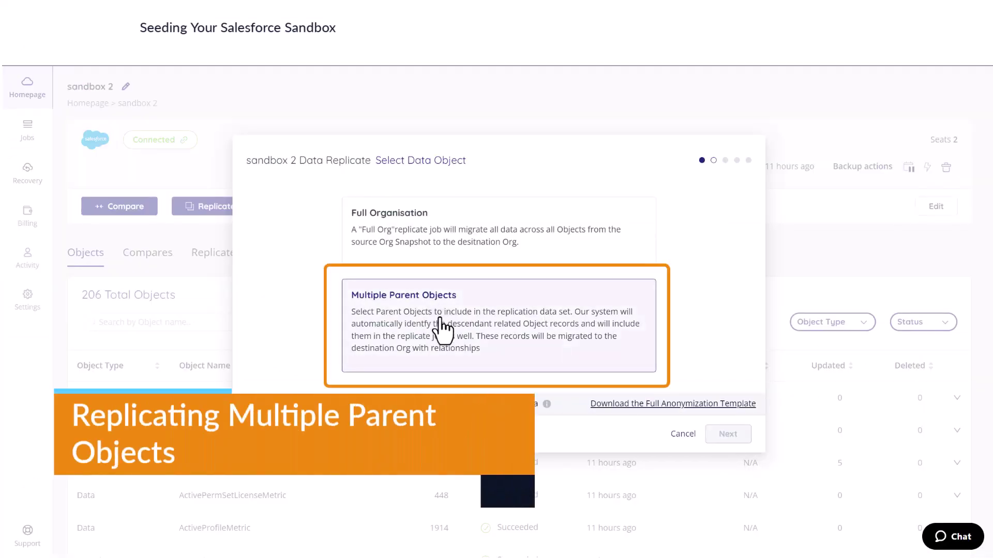
Replicate Multiple Parent Objects, selecting Account, Calendar, Contact and Domain
left_click(441, 329)
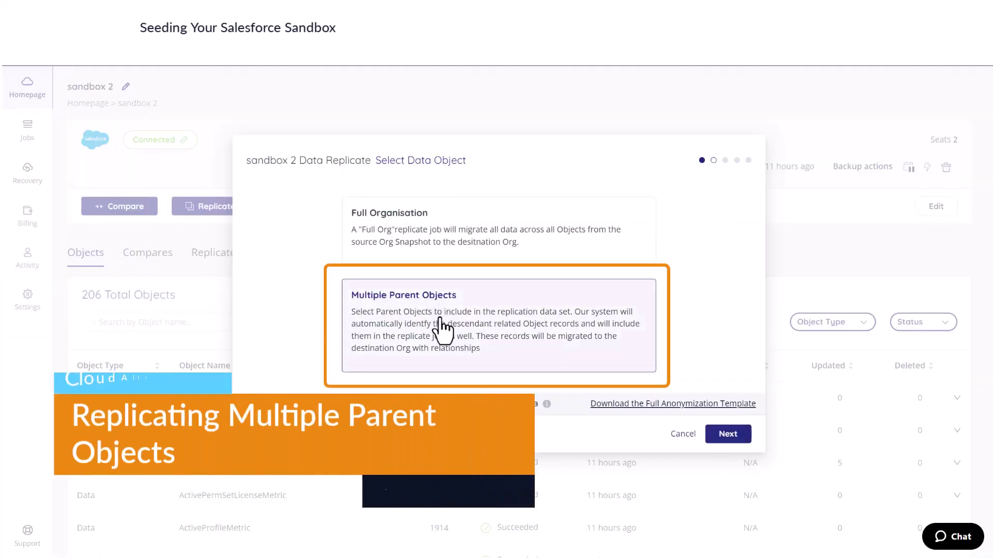
left_click(727, 434)
left_click(360, 218)
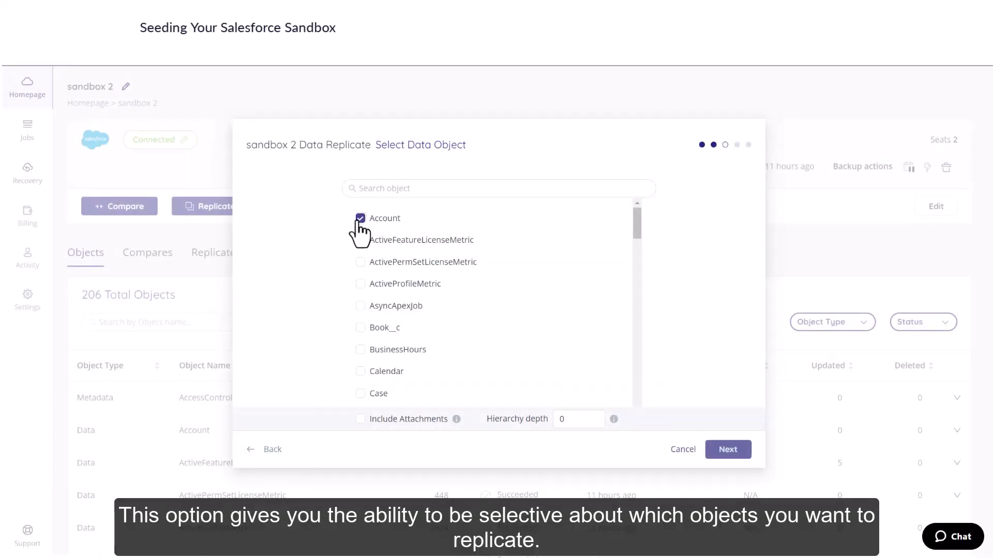
left_click(360, 371)
scroll(360, 376, "down", 2)
left_click(361, 342)
left_click(361, 383)
Include the records' attachments and set the hierarchy depth to 3
scroll(360, 398, "down", 2)
left_click(360, 419)
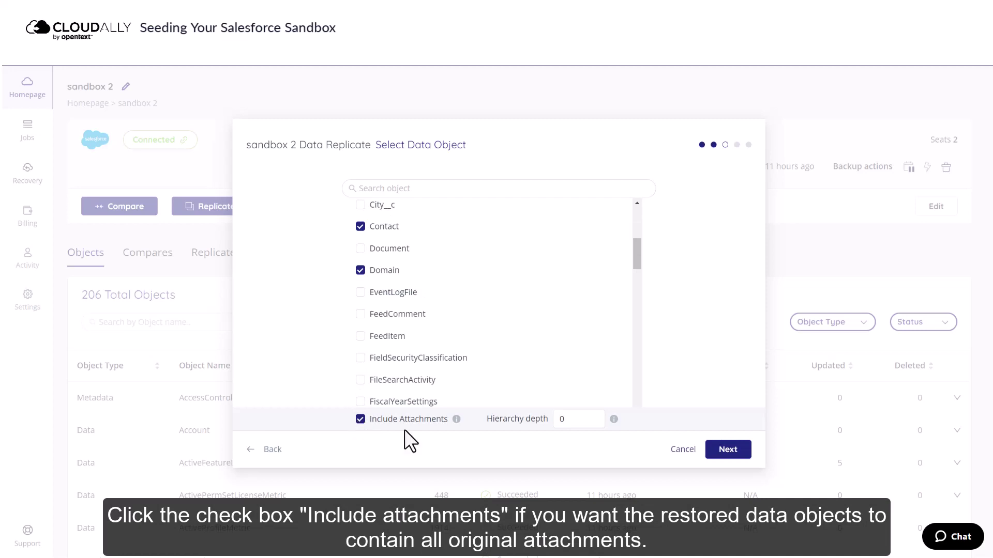
double_click(567, 421)
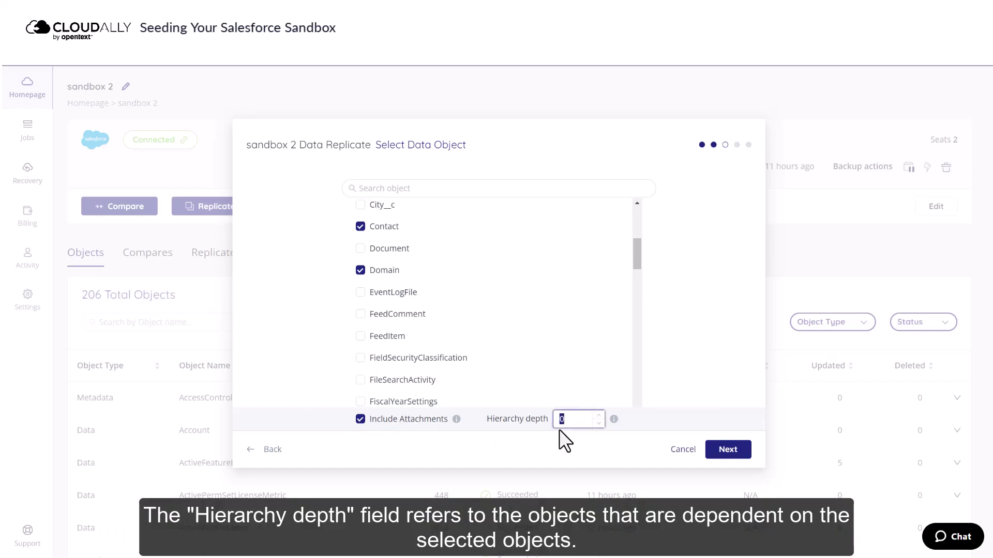
type("3")
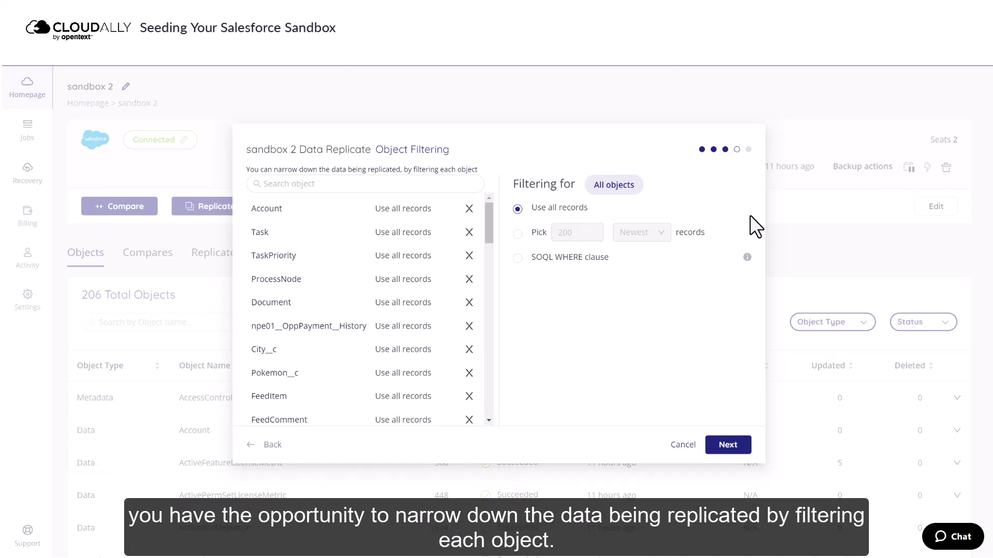
Switch the All objects filter from 200 newest records to a SOQL WHERE clause
left_click(517, 233)
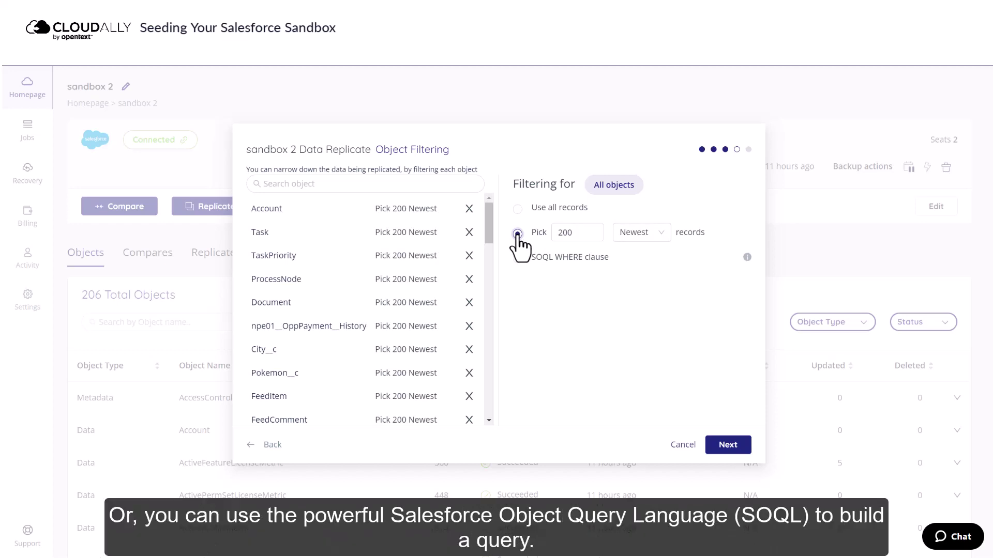
left_click(517, 258)
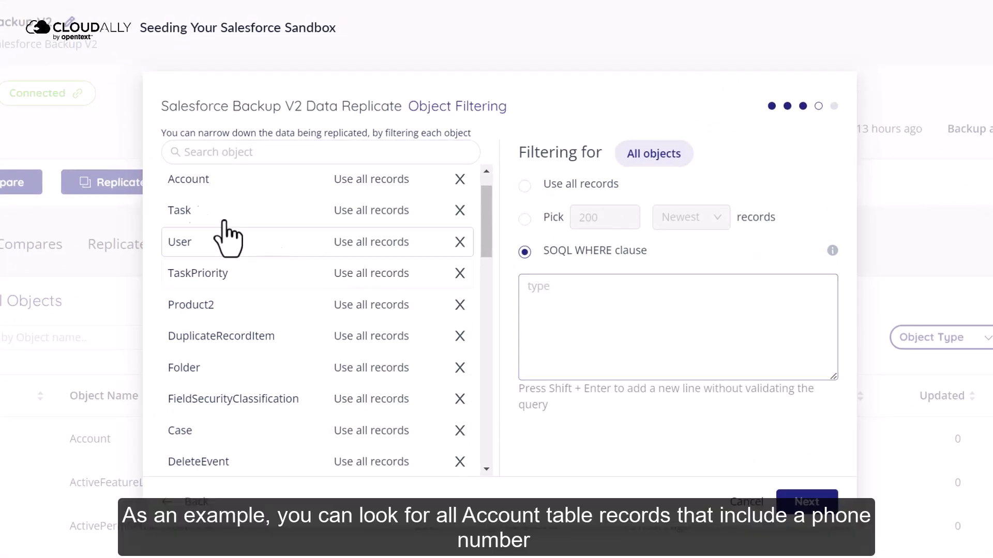
Filter Account with the SOQL clause Phone != null and advance past anonymization to Select Destination
left_click(199, 182)
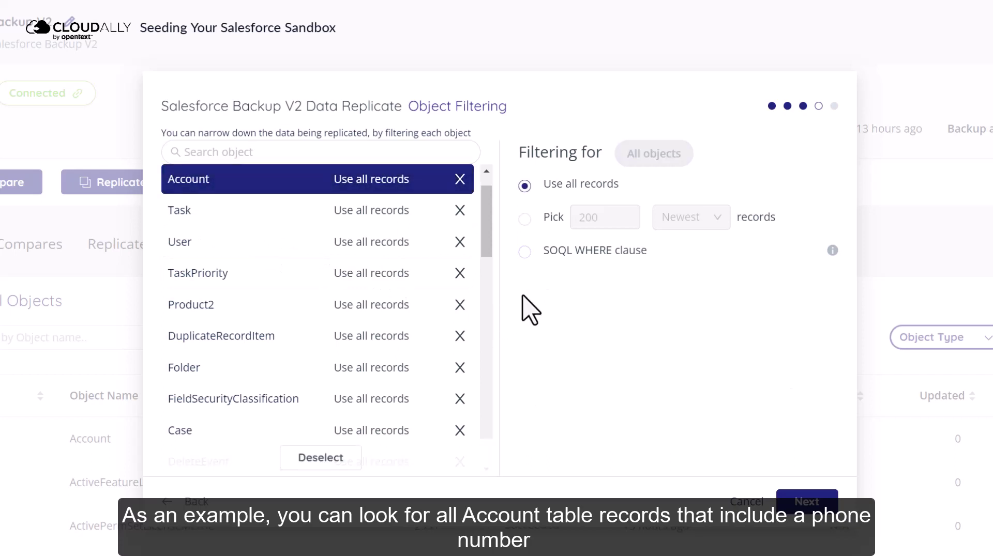
left_click(524, 252)
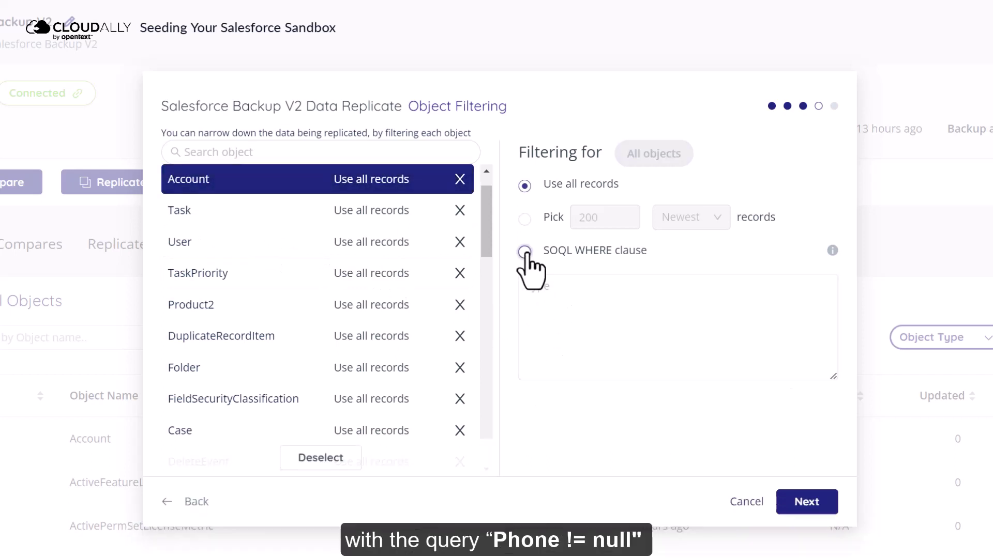
left_click(532, 295)
type("Phone !=null")
key("Return")
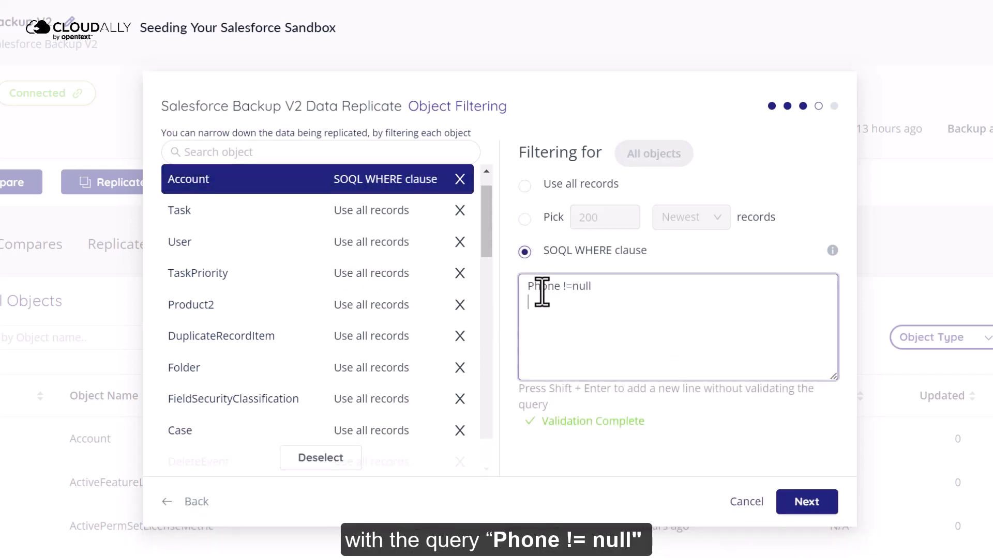
left_click(818, 508)
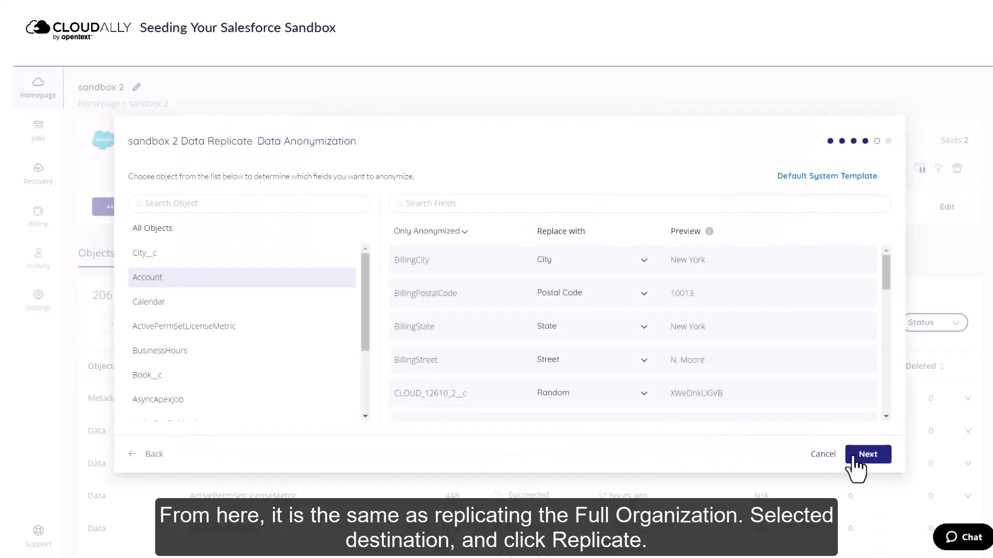
left_click(853, 458)
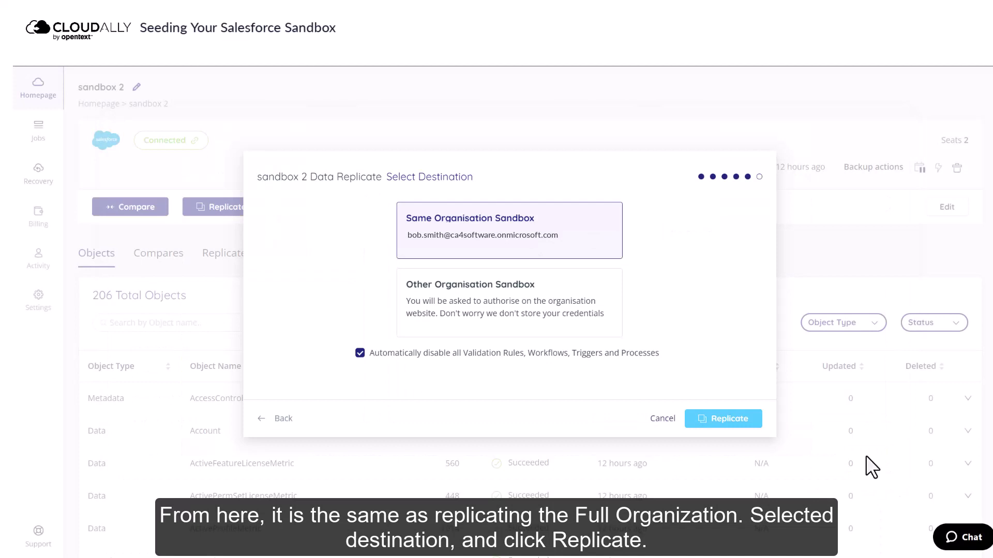